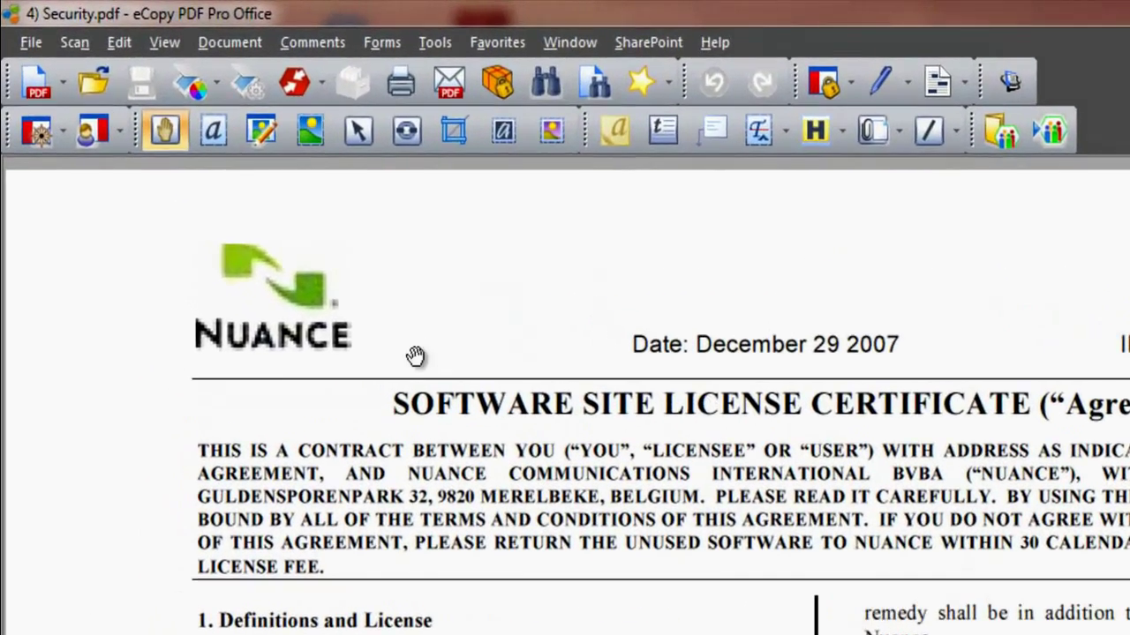
Use Mark Redaction to outline the certificate title and opening paragraph on page 1
click(229, 43)
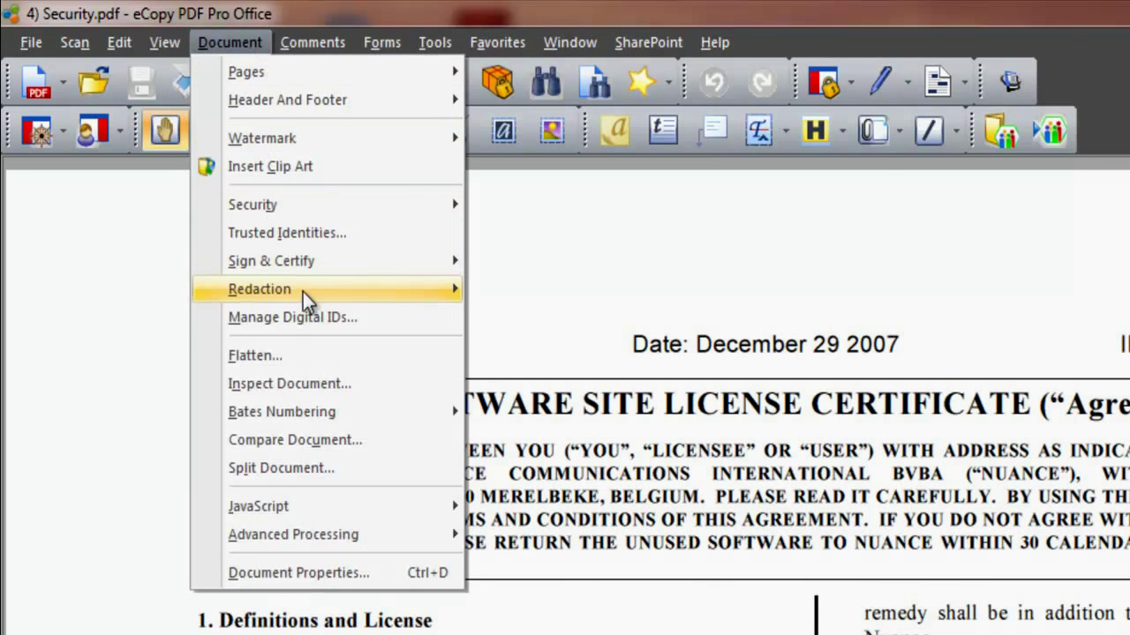
mouse_move(302, 292)
click(947, 82)
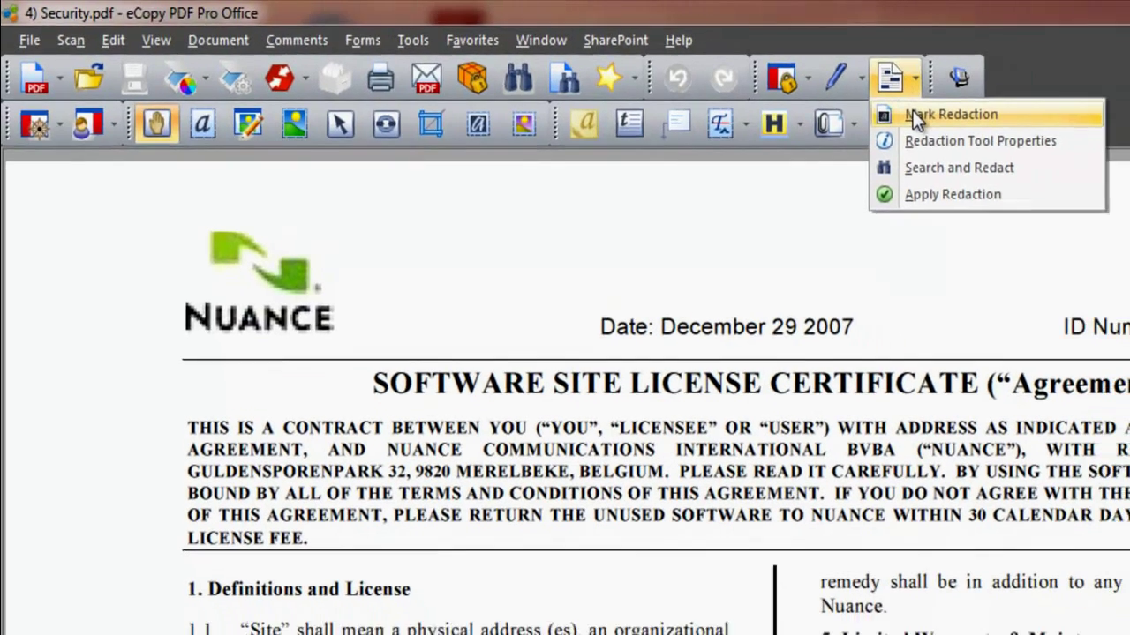
click(989, 120)
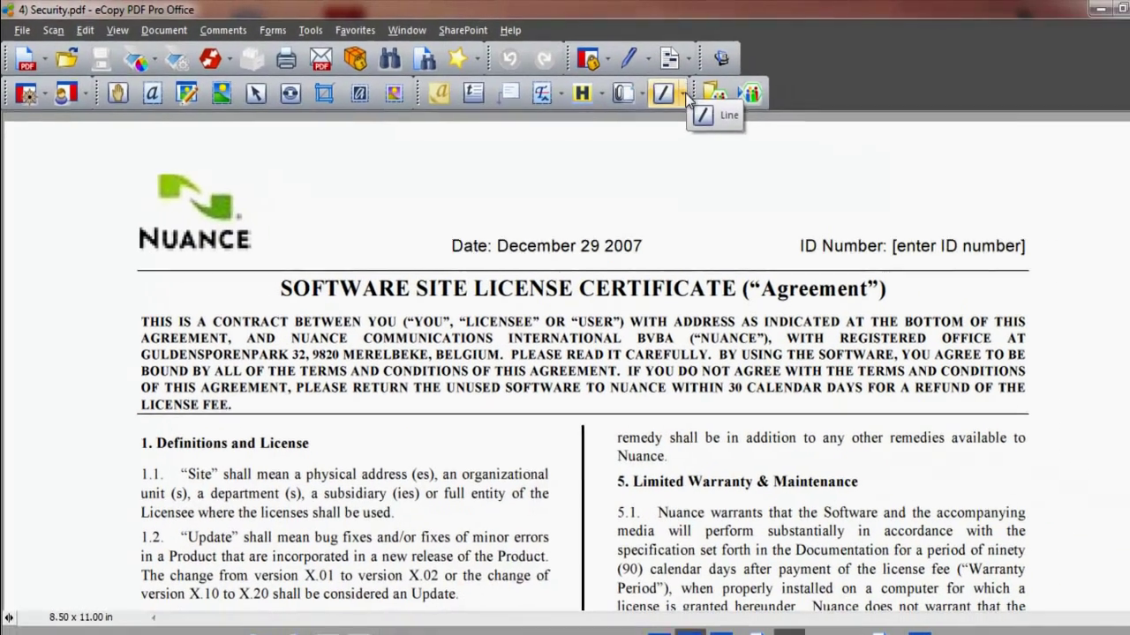
click(686, 100)
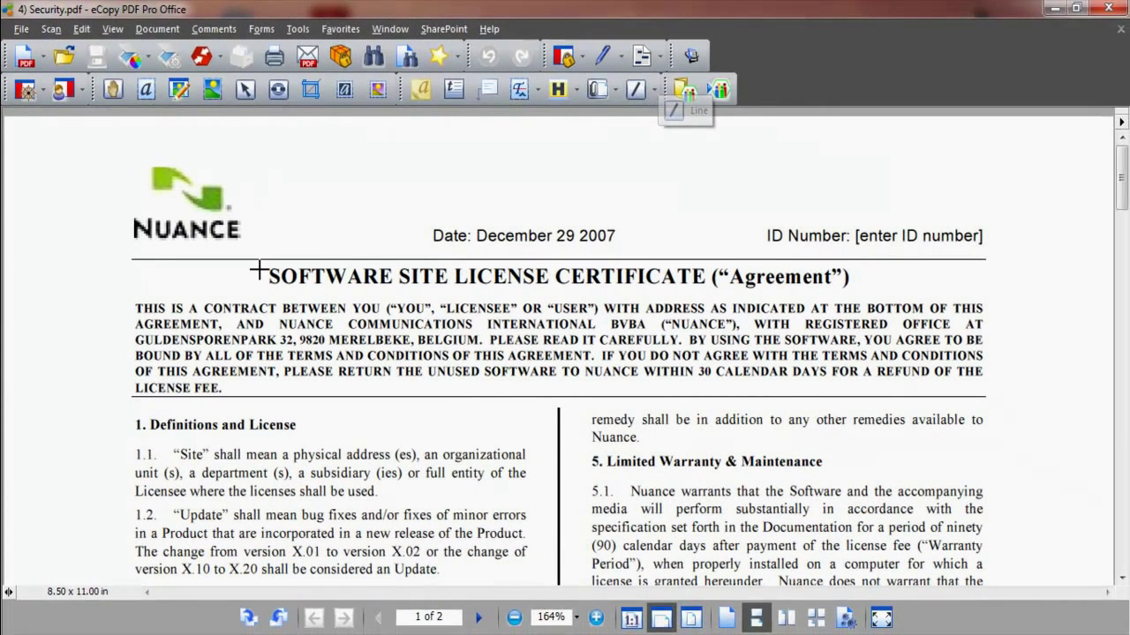
drag(268, 267, 1003, 333)
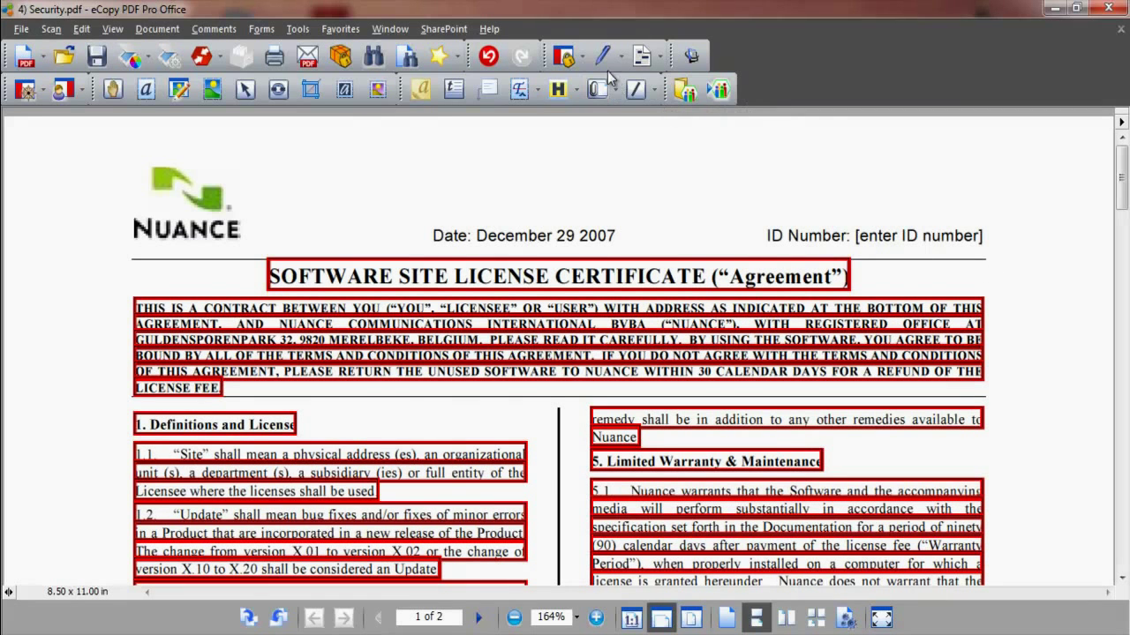
Use Search and Redact to find the licensee's surname, then mark all three matches for redaction
click(659, 57)
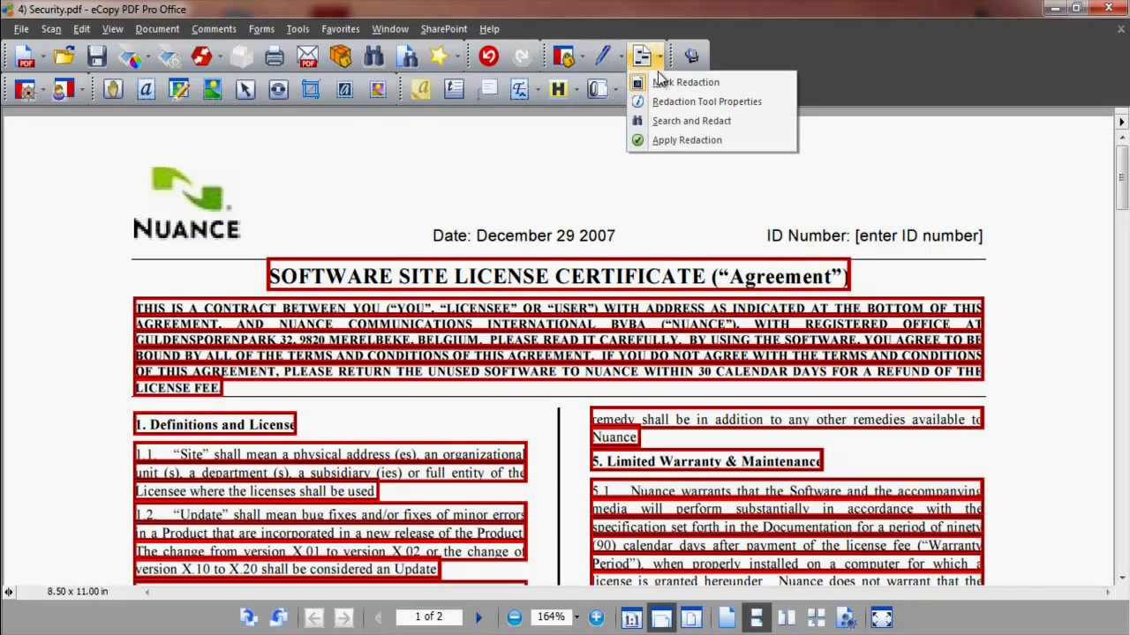
click(667, 121)
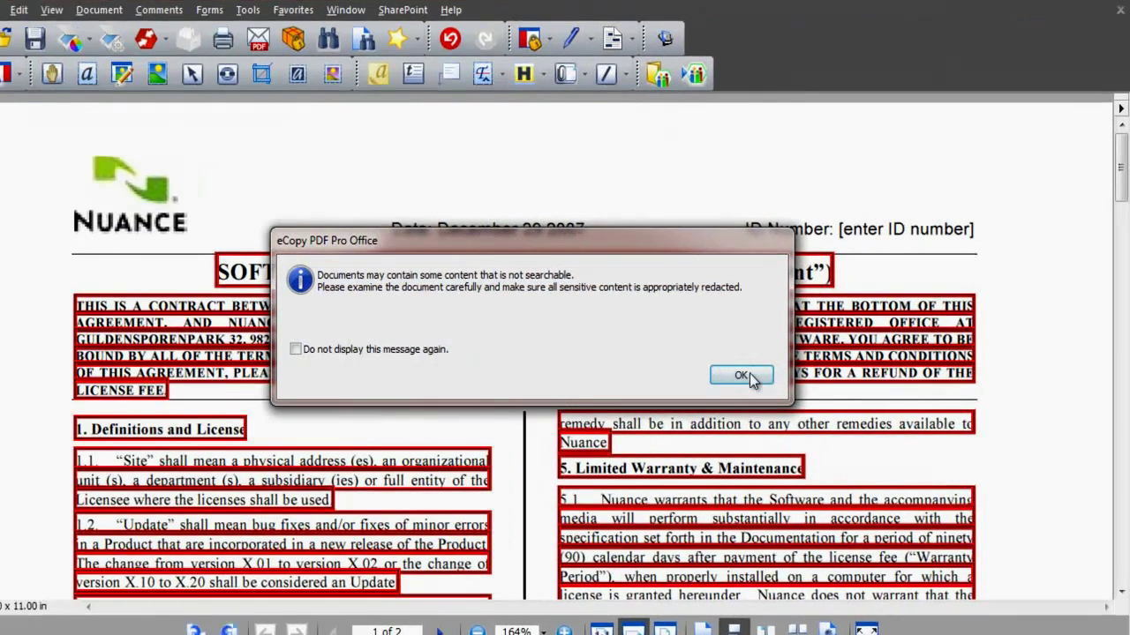
click(755, 374)
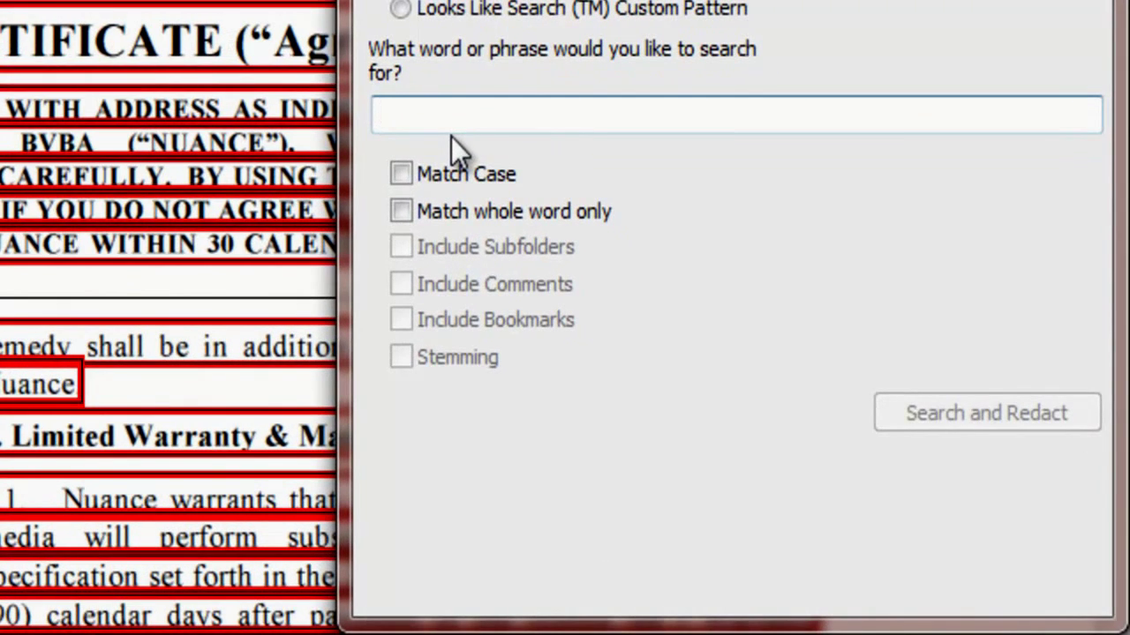
text(anderson)
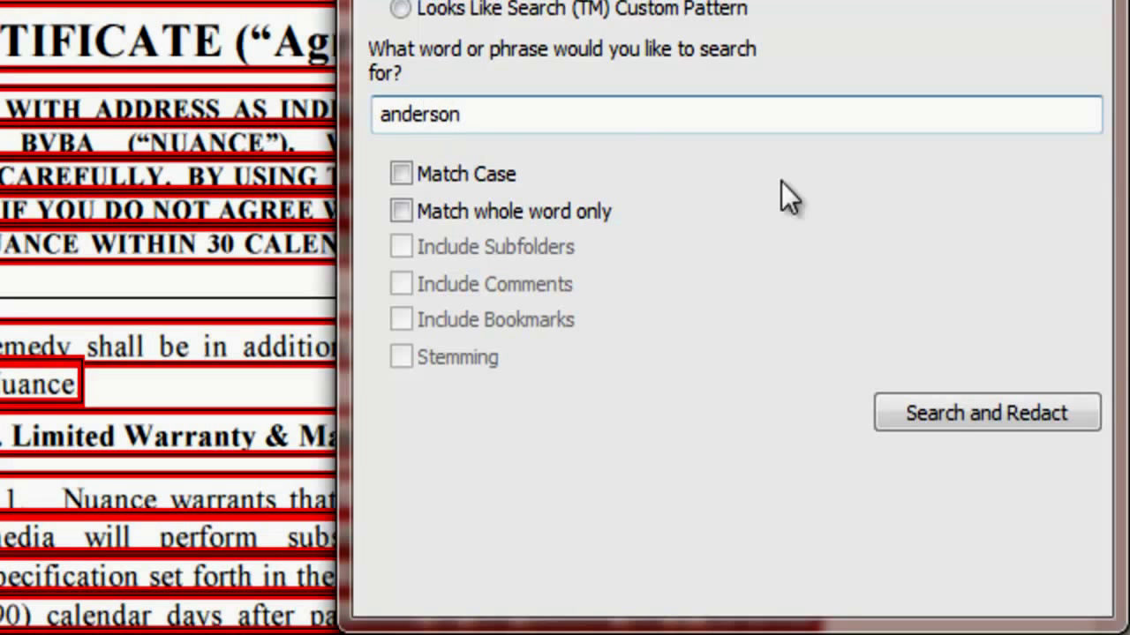
click(934, 419)
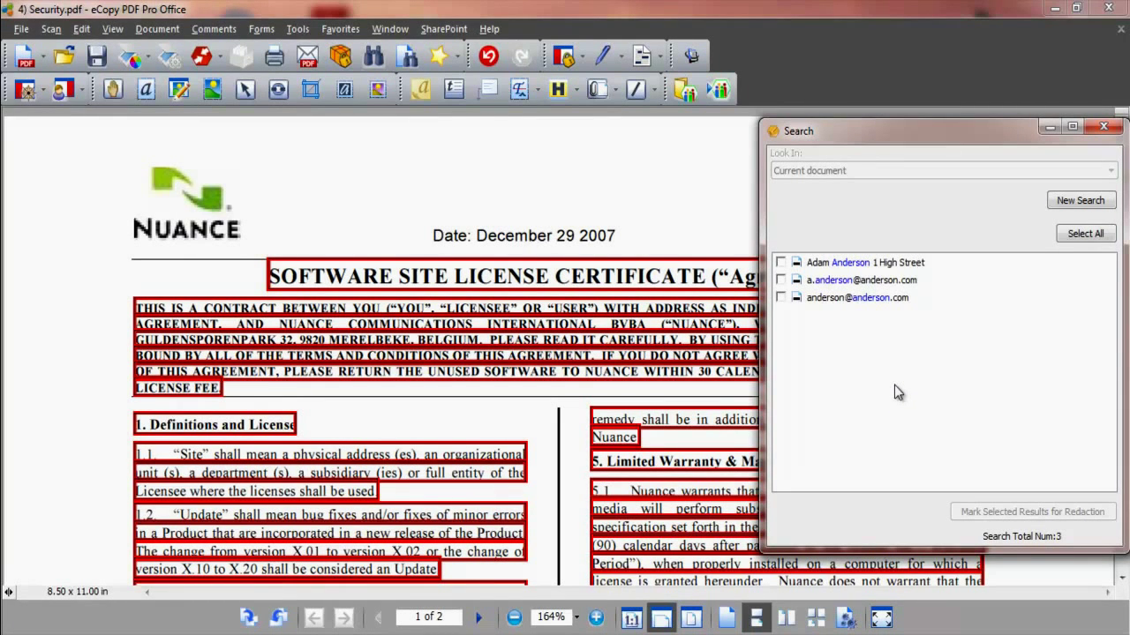
click(1088, 236)
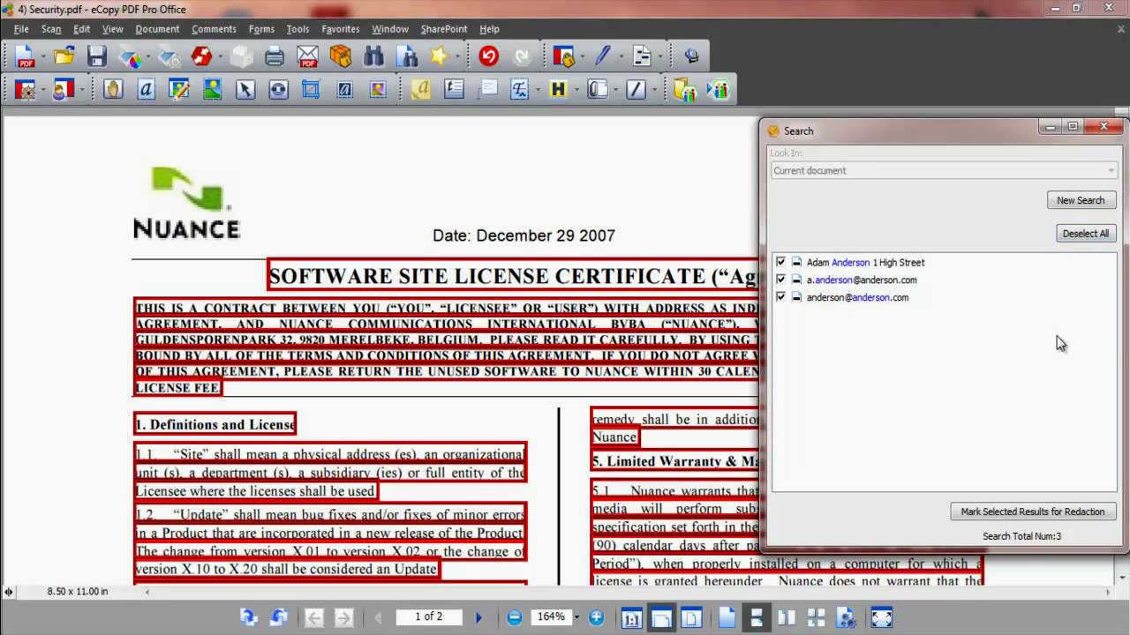
click(1038, 512)
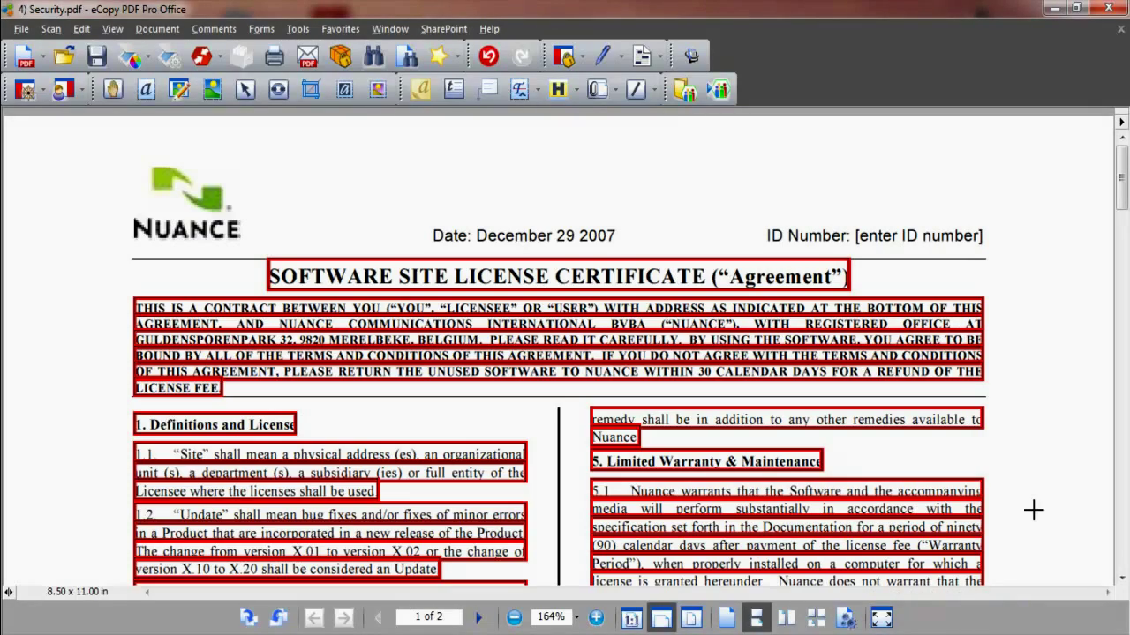
Apply the marked redactions, confirming permanent removal of the marked surname and e-mail text
drag(1121, 192, 1122, 452)
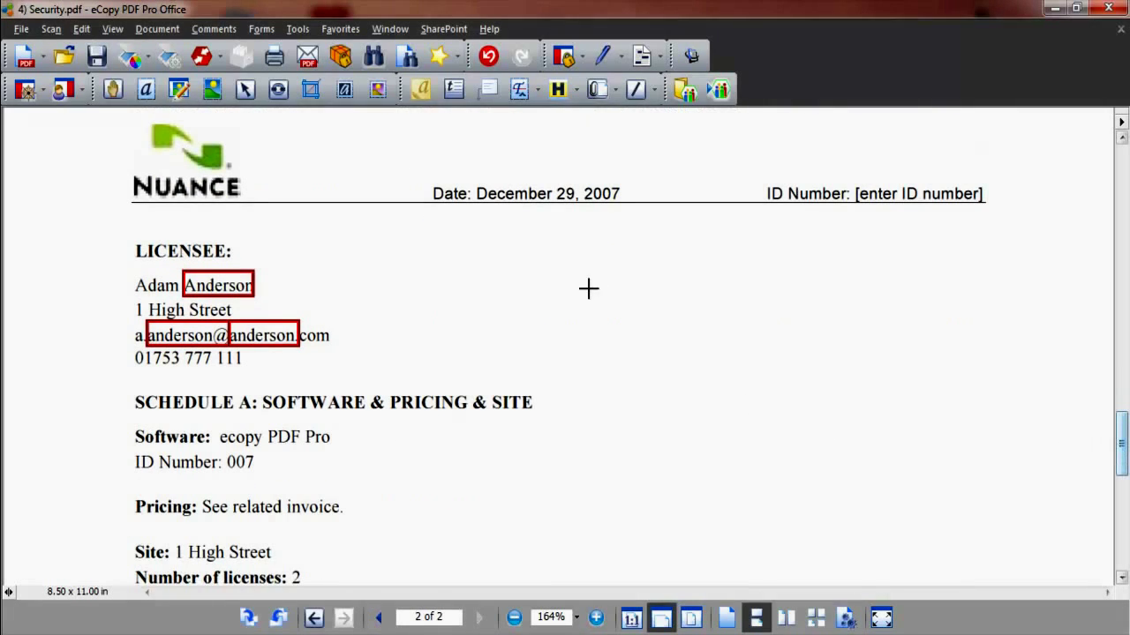
click(639, 56)
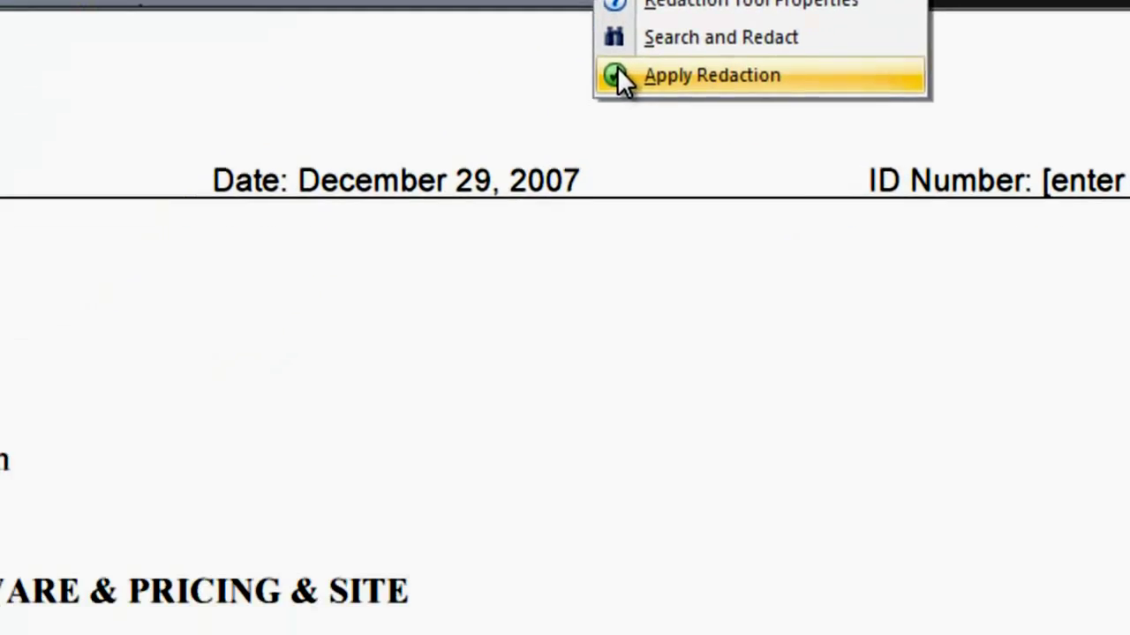
click(434, 250)
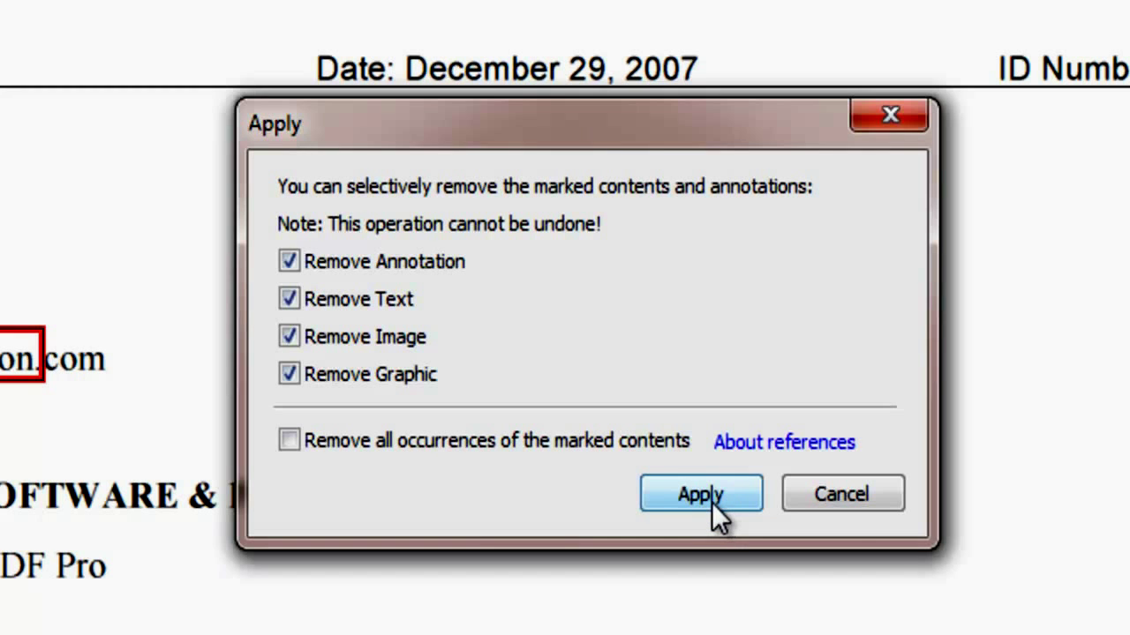
click(712, 502)
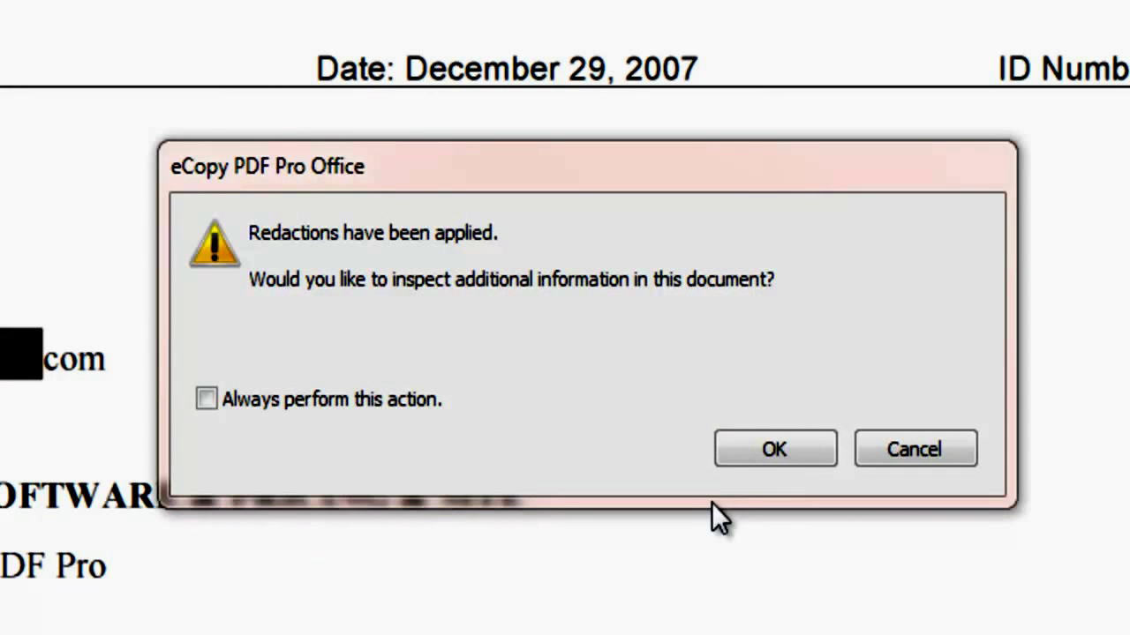
Inspect the document and remove bookmarks, deleted content, metadata and embedded non-display data
click(761, 446)
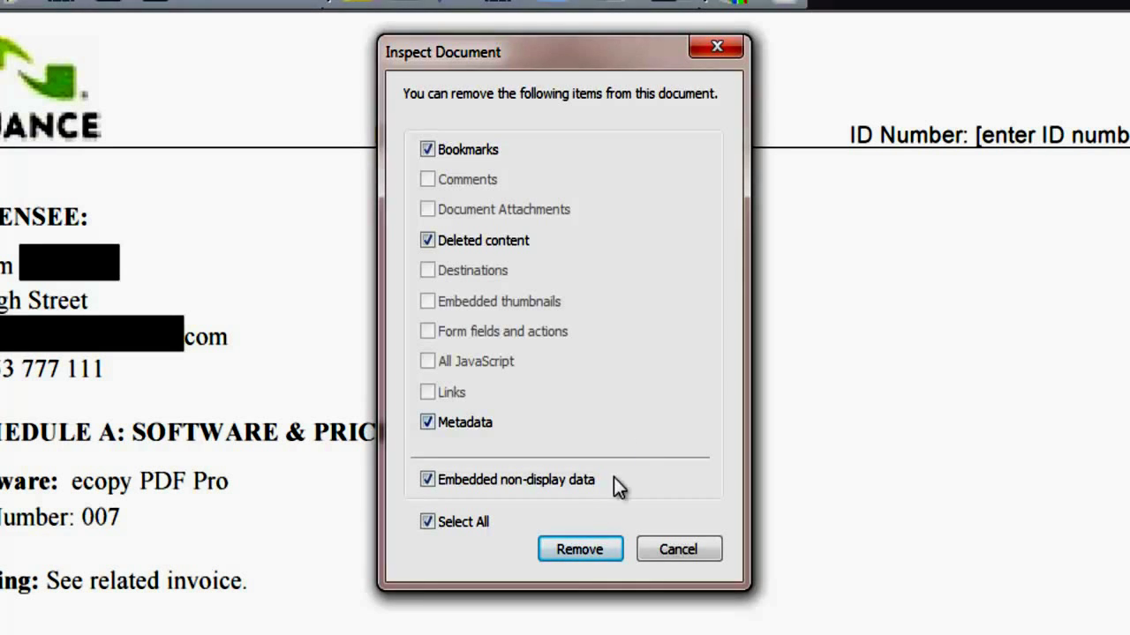
click(584, 549)
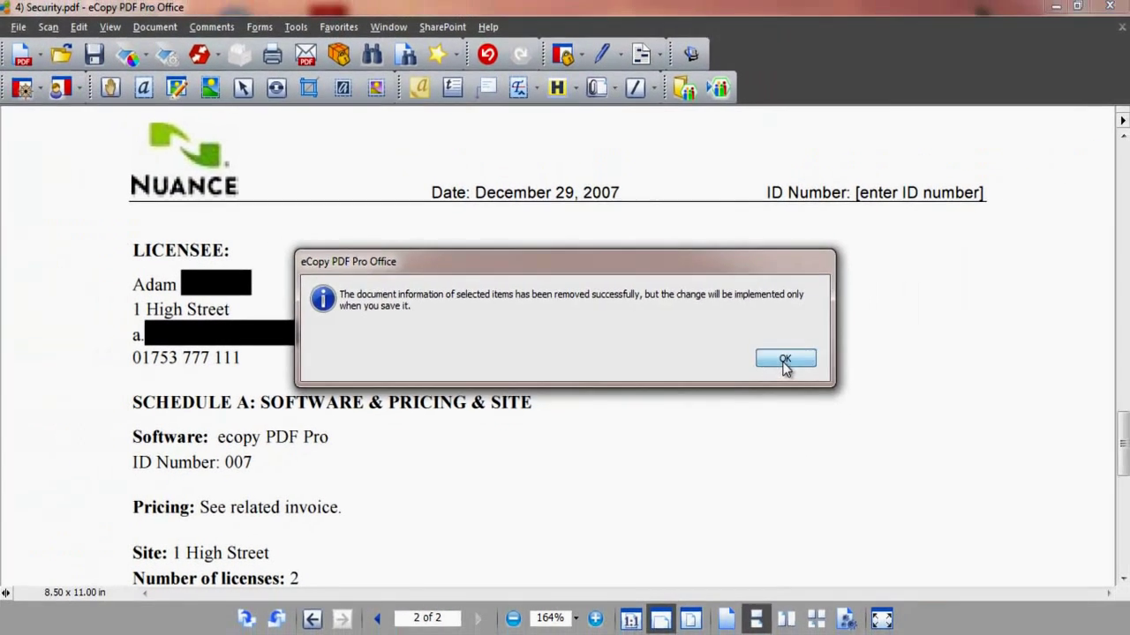
click(869, 372)
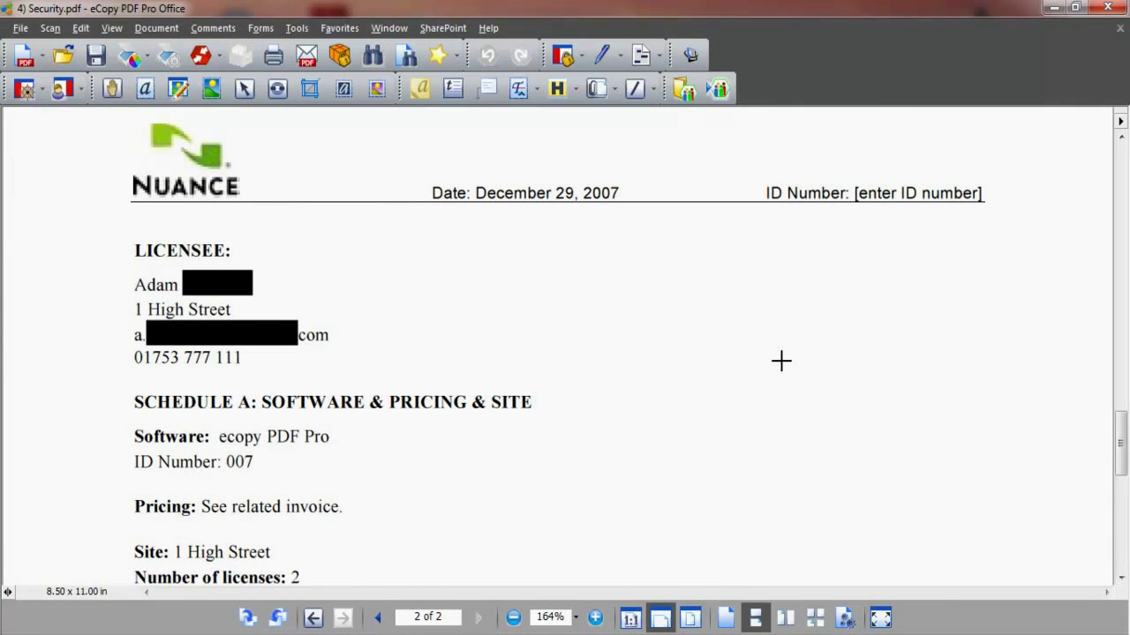
Save the redacted document as '4) Security2.pdf' in the Documents to use folder
mouse_move(1124, 444)
mouse_down()
mouse_move(1127, 166)
mouse_move(1125, 443)
mouse_up()
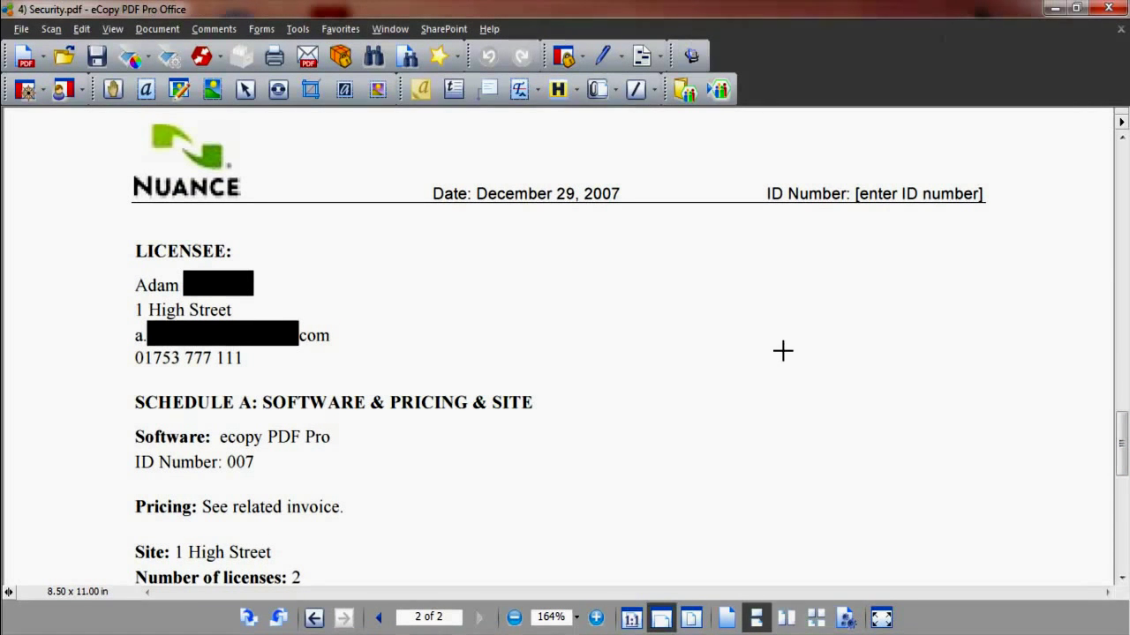
click(101, 60)
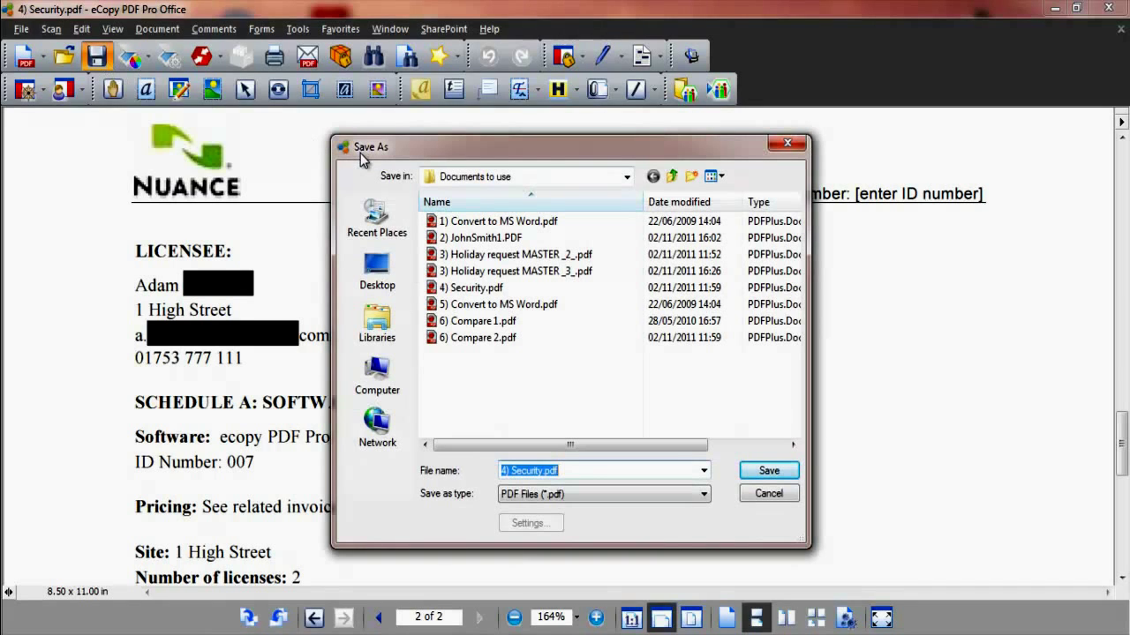
click(549, 472)
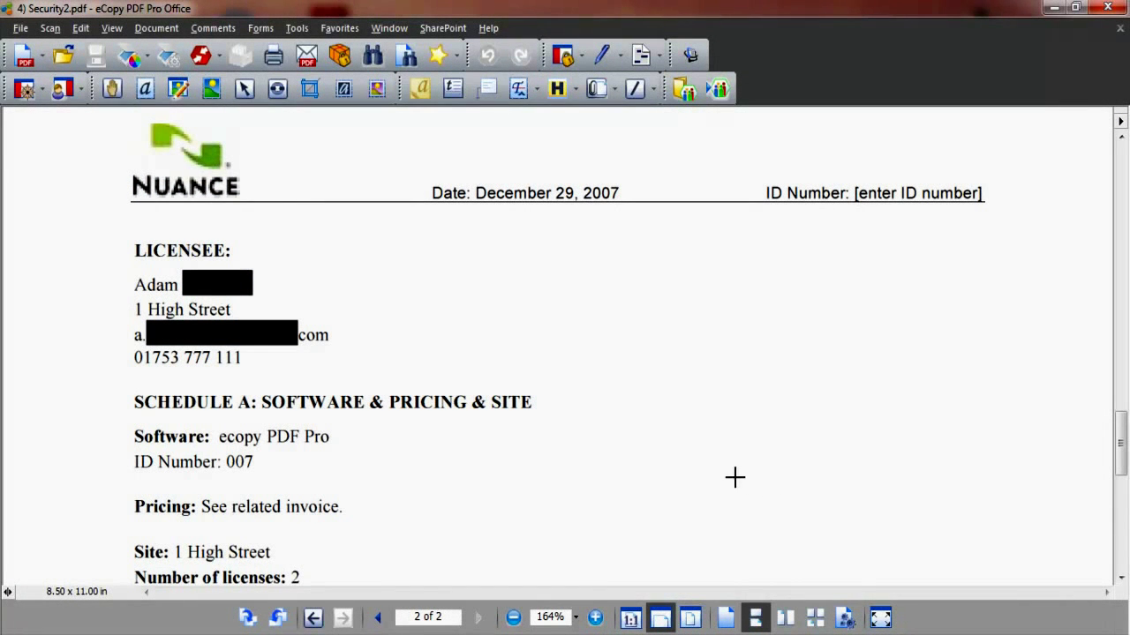
Choose Interactive password security via Document > Security > Secure Document
click(157, 27)
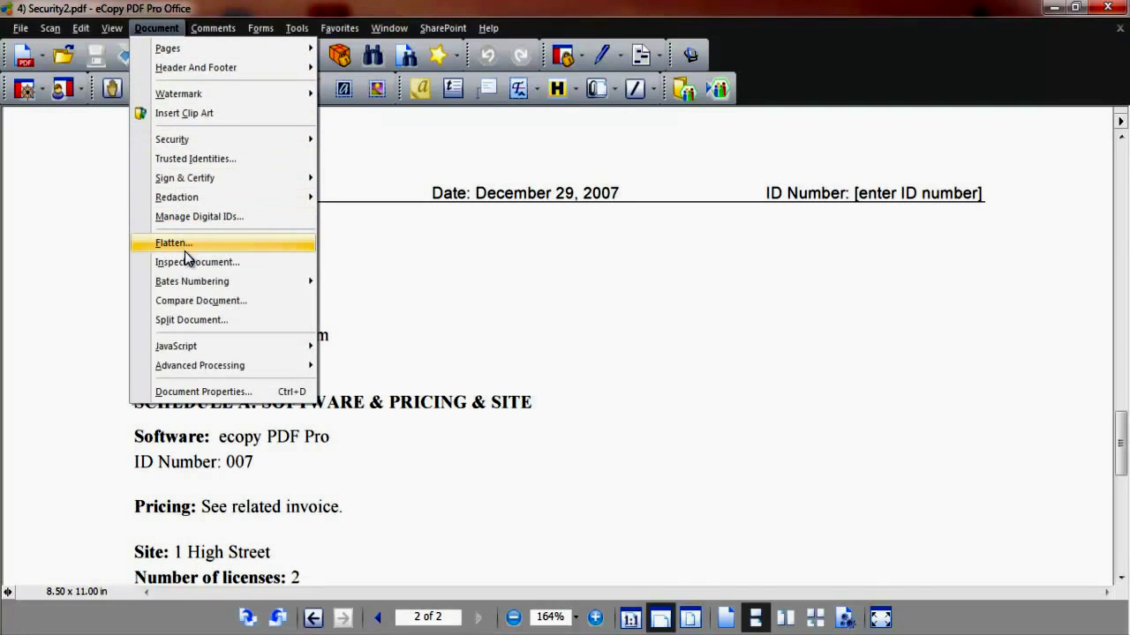
mouse_move(220, 140)
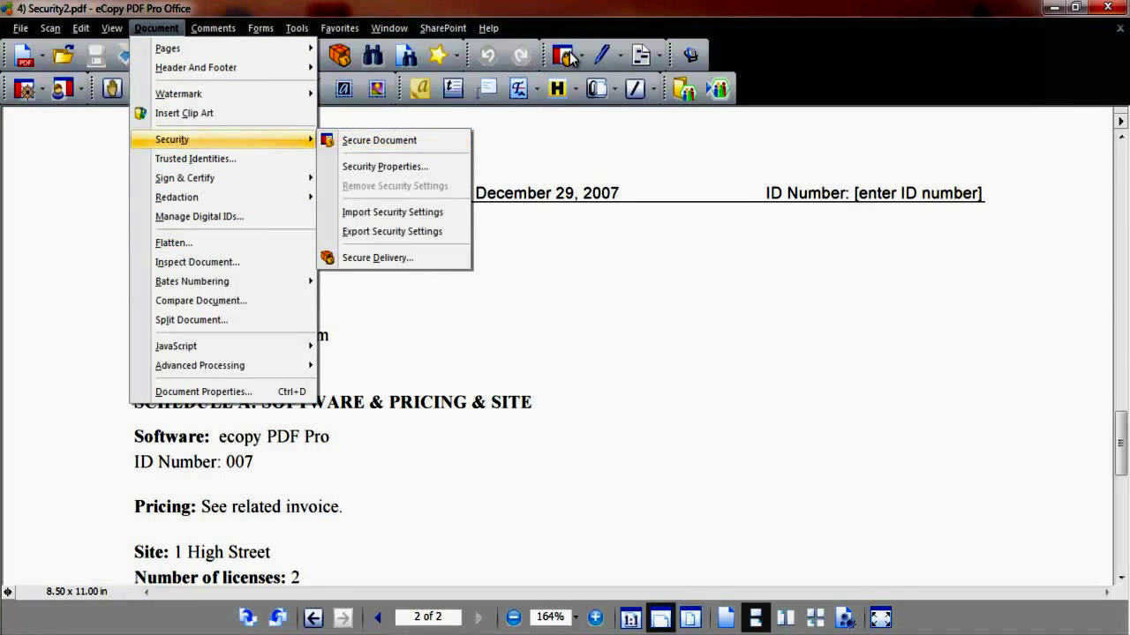
click(344, 140)
key(Escape)
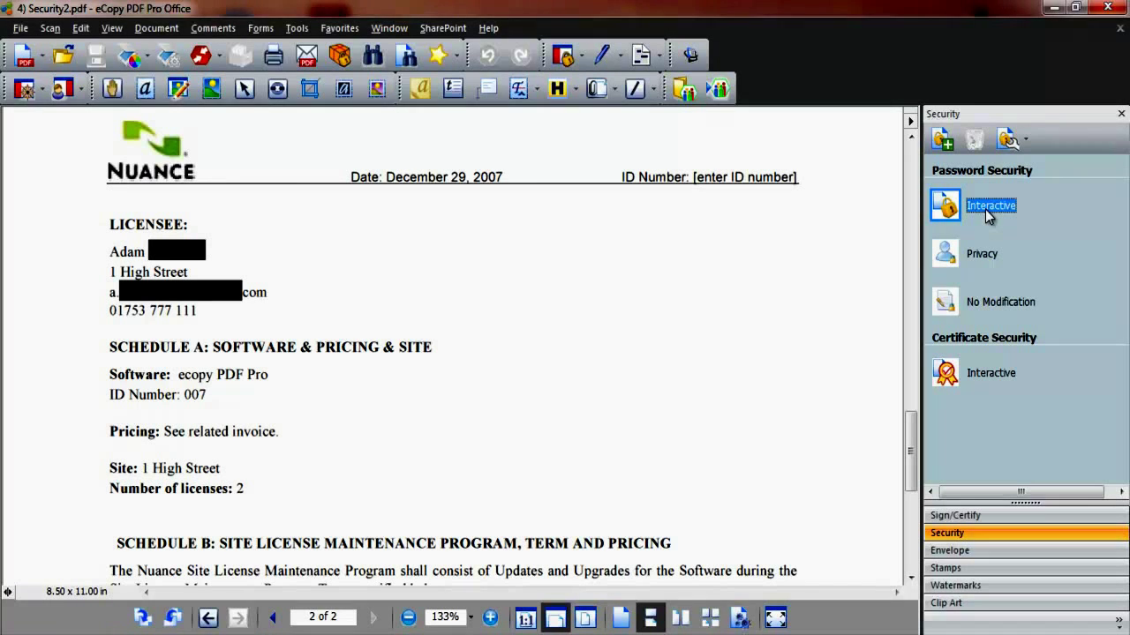
double_click(985, 210)
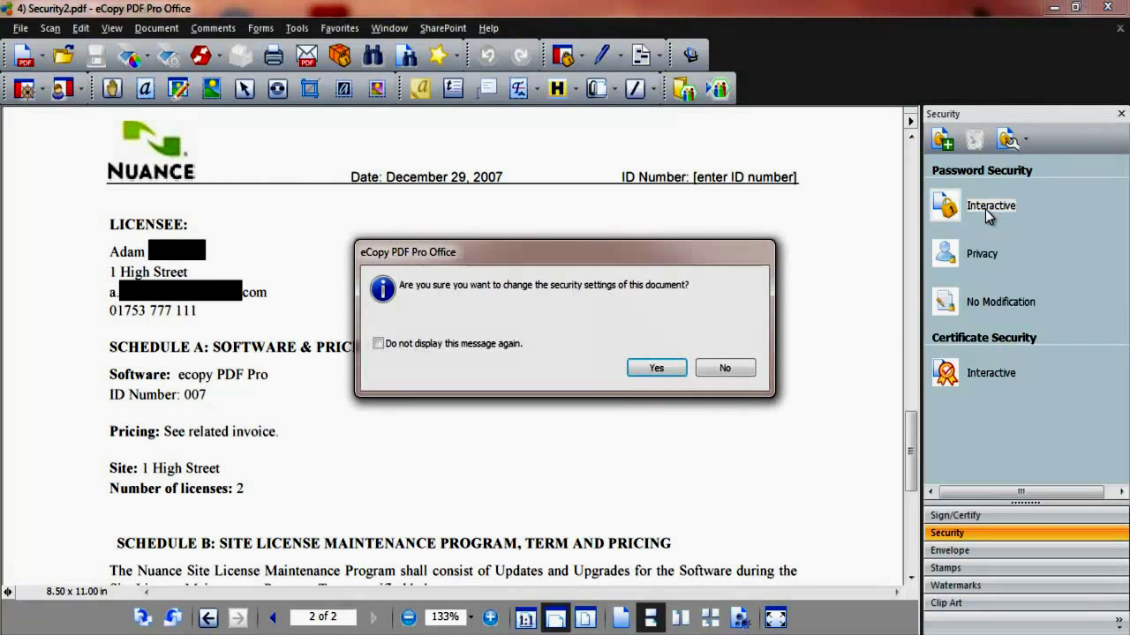
Confirm the security change, keep PDF 1.5 compatibility, and require a permissions password for editing
click(656, 369)
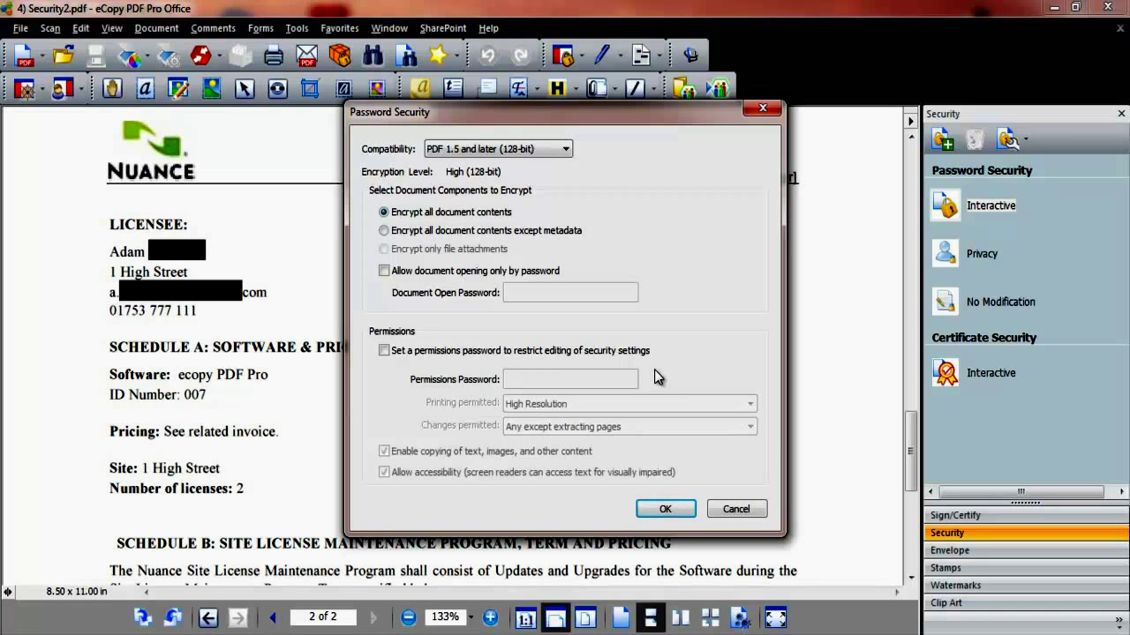
click(565, 149)
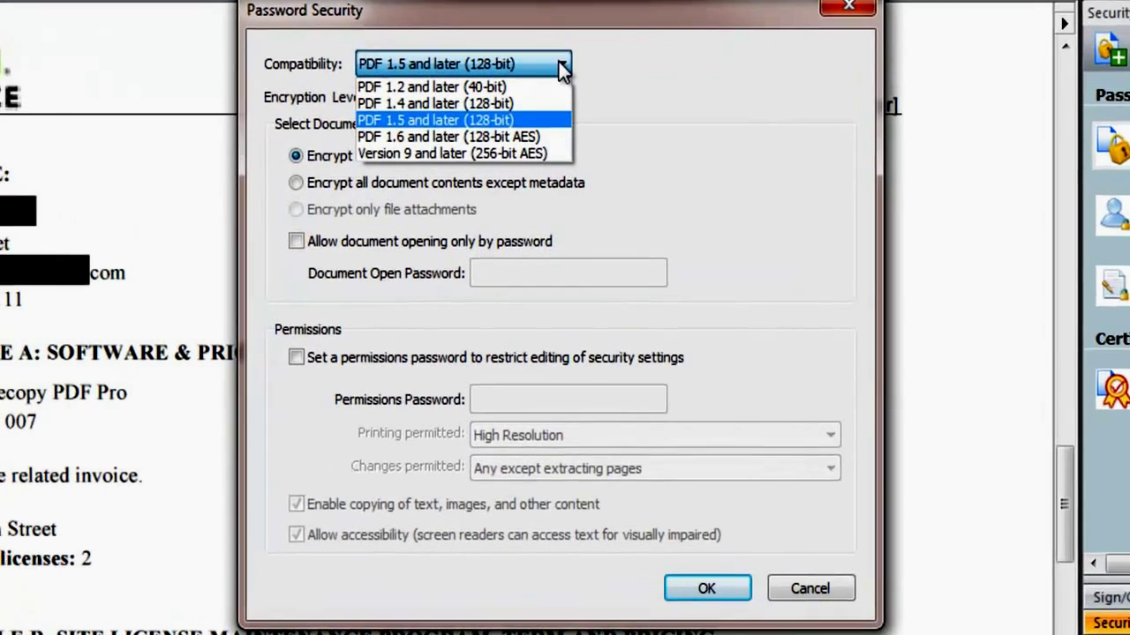
click(565, 152)
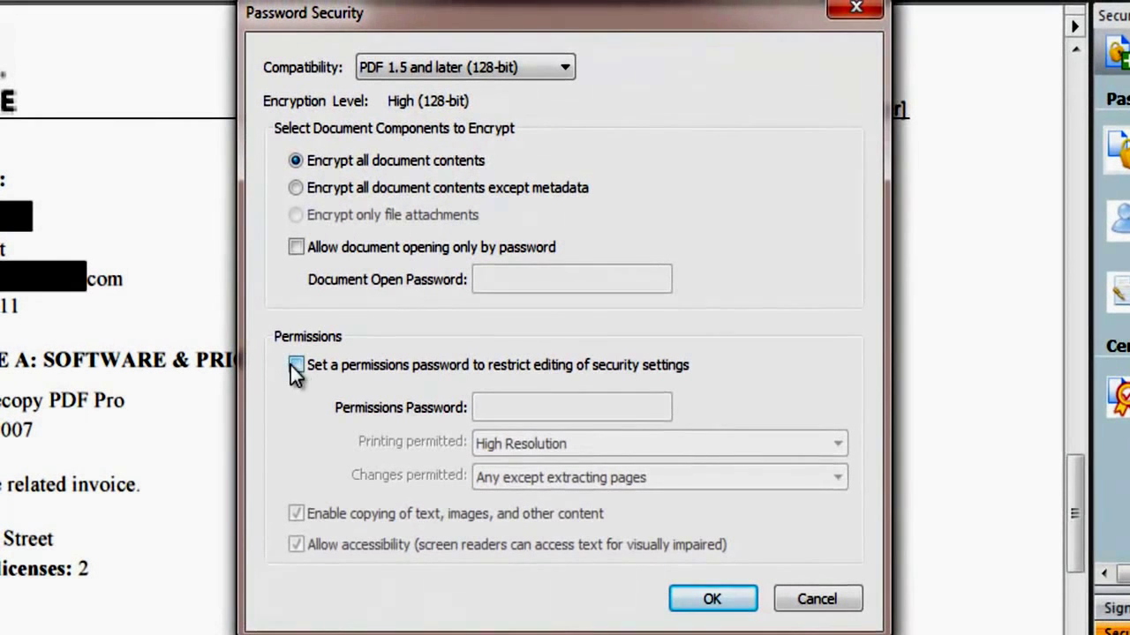
click(292, 357)
Permit any changes except extracting pages, enter the permissions password, and confirm it
click(769, 478)
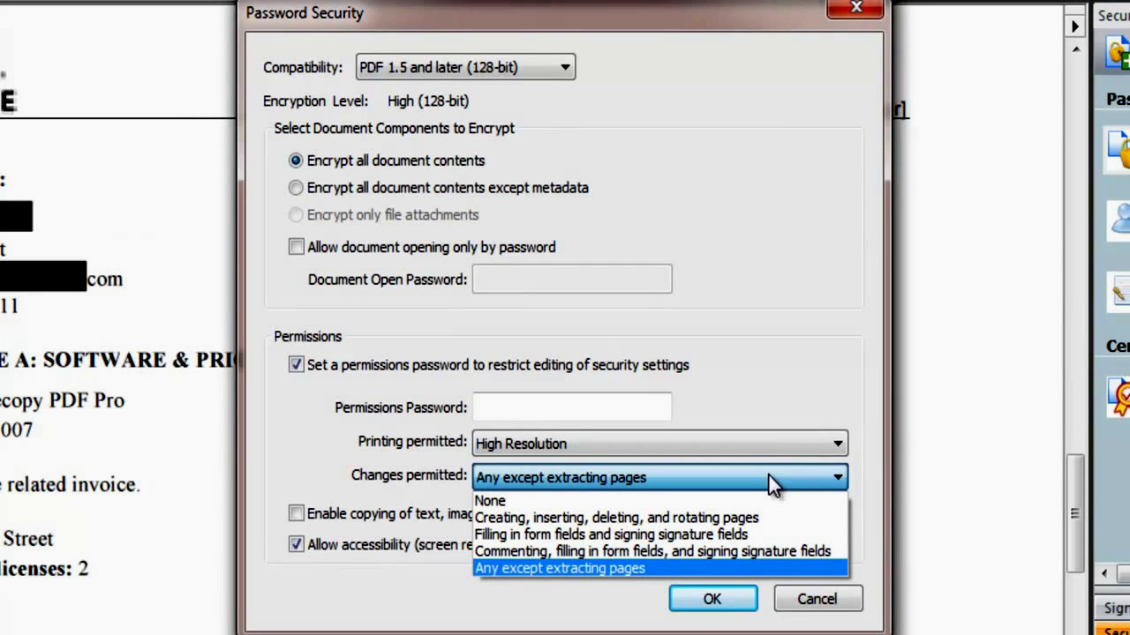
click(769, 476)
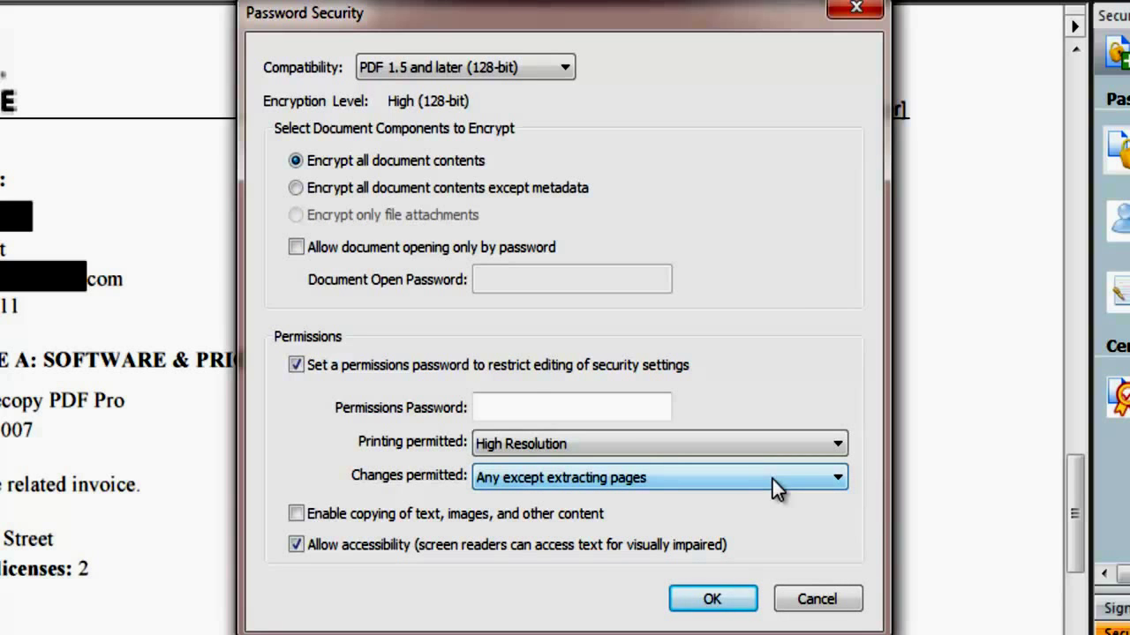
click(532, 406)
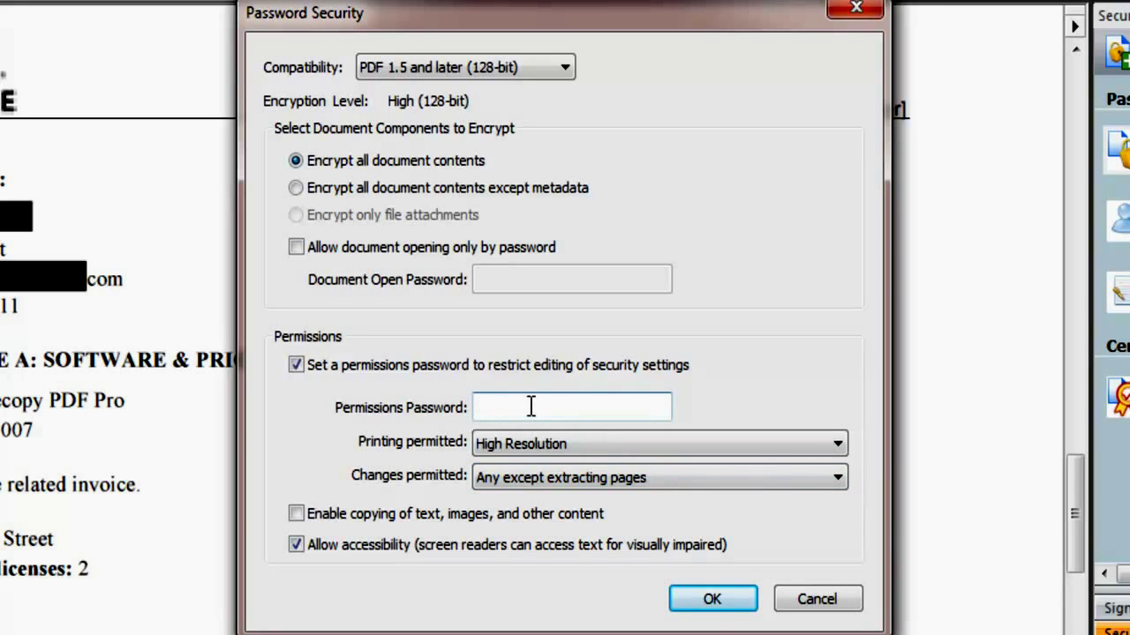
text(1234)
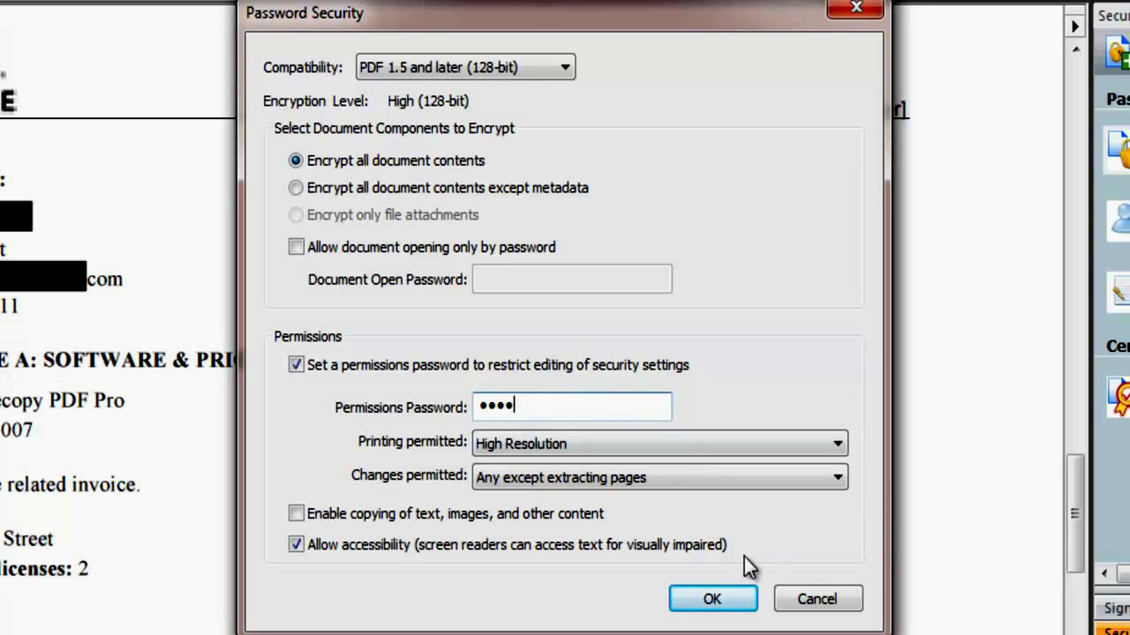
click(713, 598)
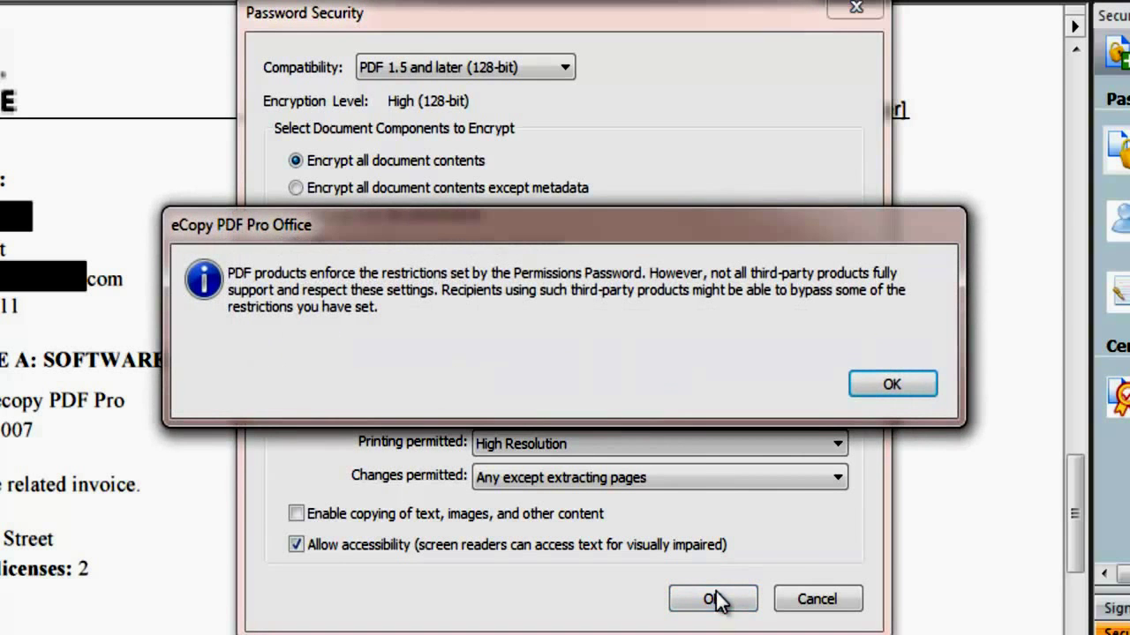
click(890, 385)
text(1234)
click(695, 473)
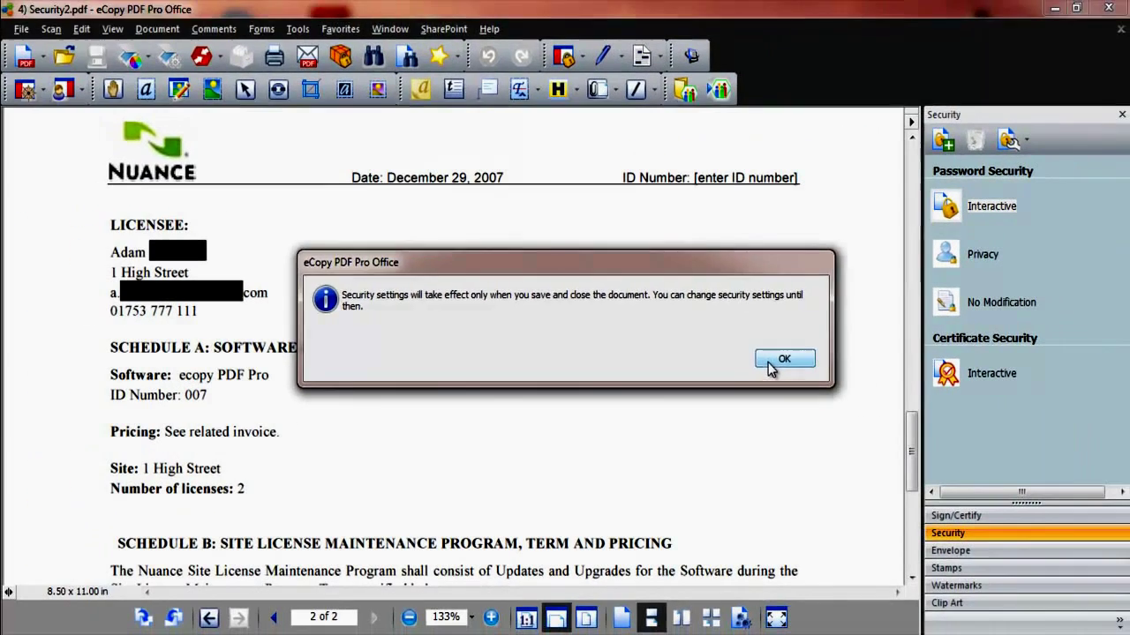
Dismiss the notice that security settings take effect when the document is saved
click(863, 382)
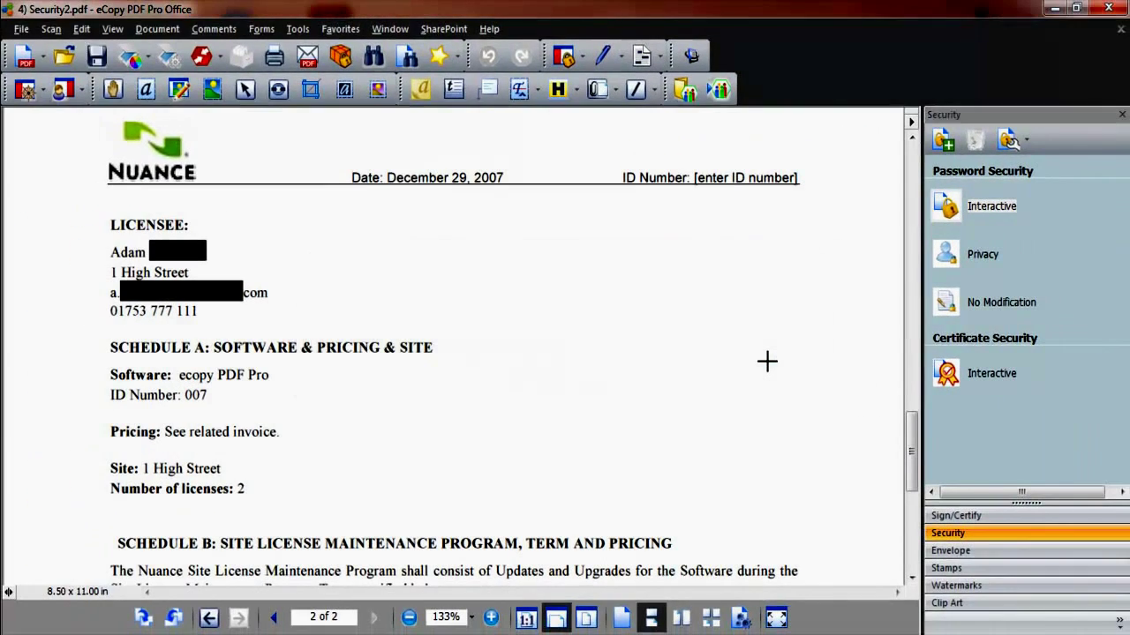